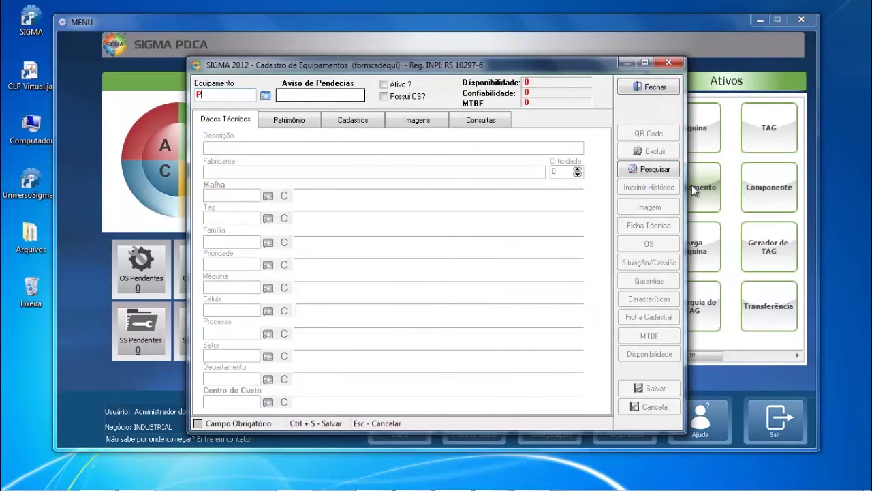
Register equipment PT-01 with the description TRANSMISSOR DE TEMPERATURA PADRÃO
type("-01")
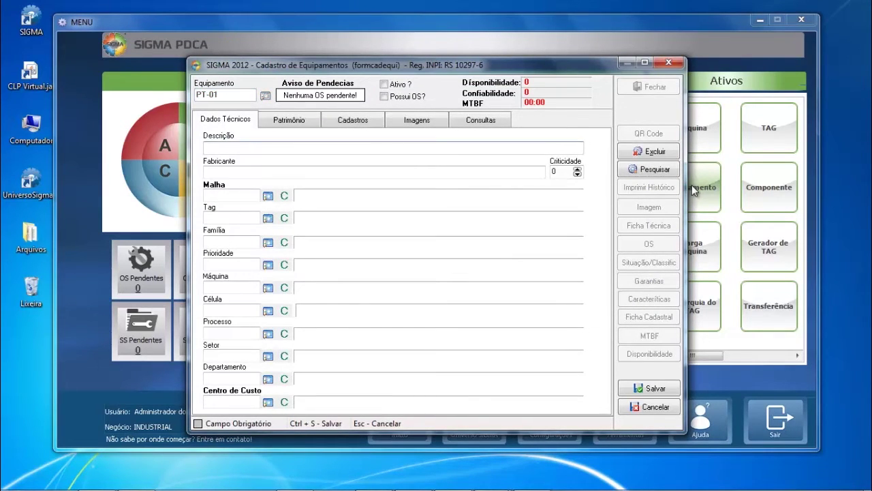
type("TRANSMISSOR DE TEMPERRATURA")
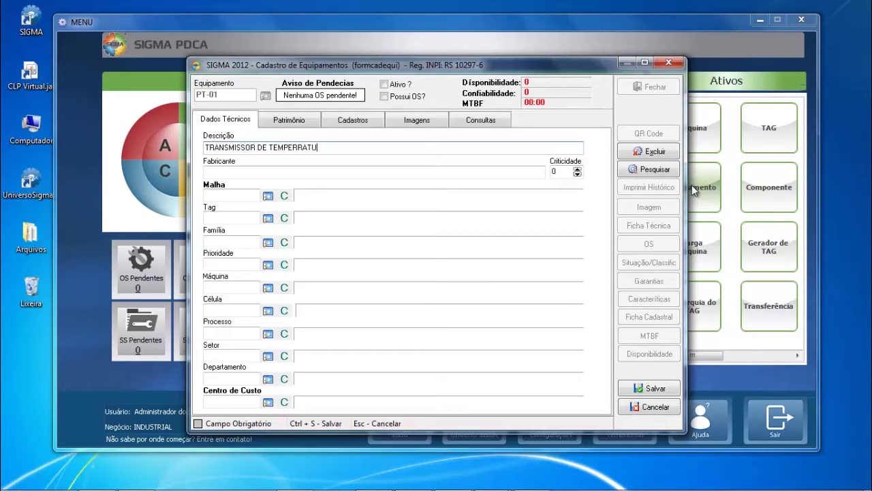
key("BackSpace")
key("BackSpace")
key("BackSpace")
key("BackSpace")
key("BackSpace")
key("BackSpace")
key("BackSpace")
type("RATURA PADRÃO")
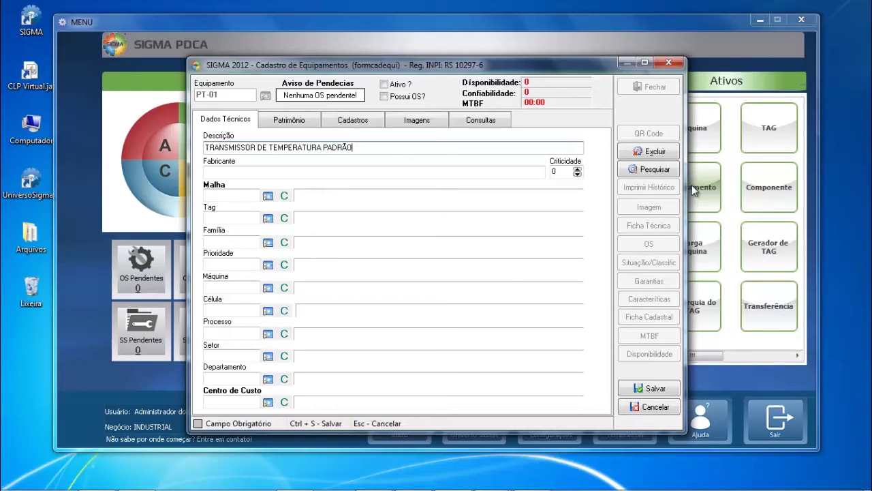
Assign tag LAB-001 (LABORATÓRIO DE CALIBRAÇÃO) and family PT (TRANSMISSOR DE TEMPERATURA) to equipment PT-01
left_click(270, 219)
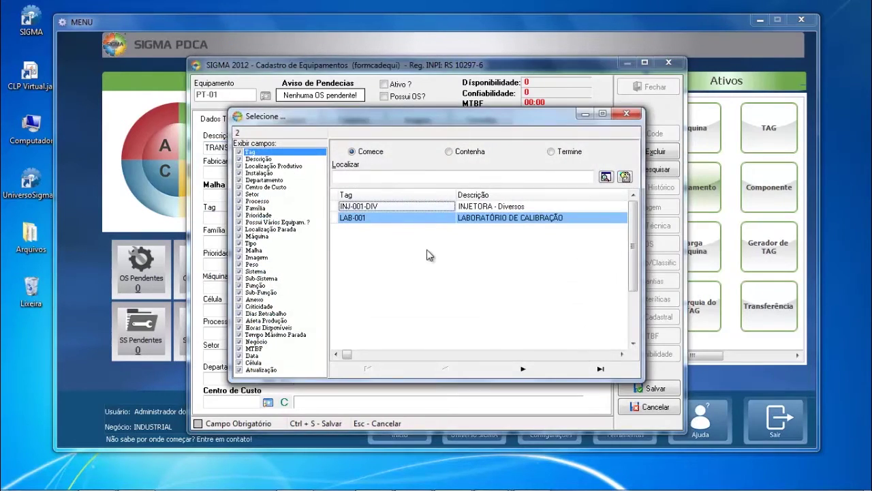
double_click(389, 216)
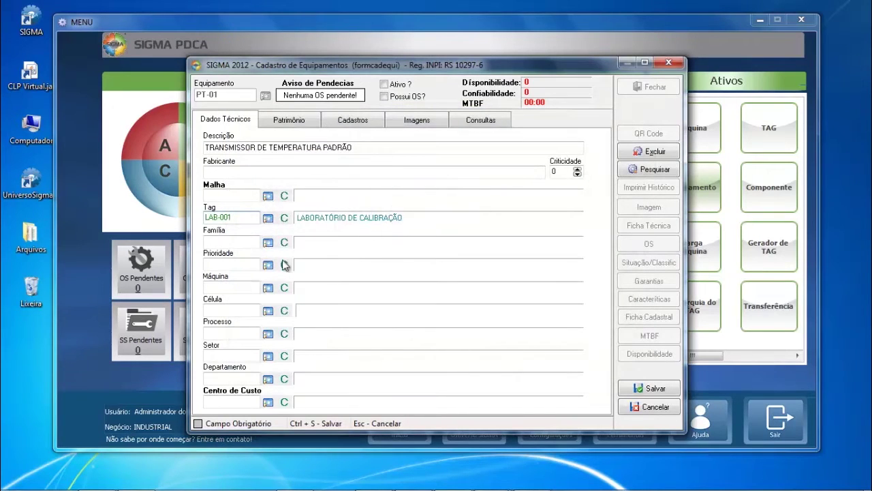
left_click(265, 379)
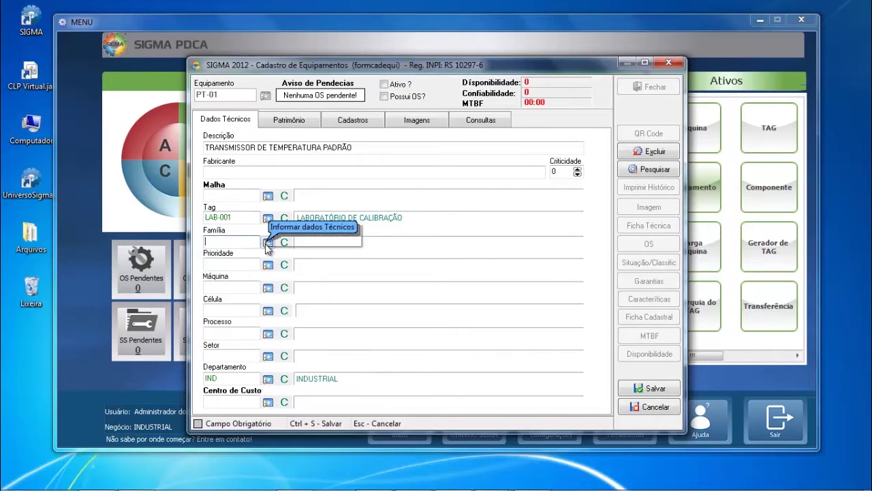
left_click(267, 243)
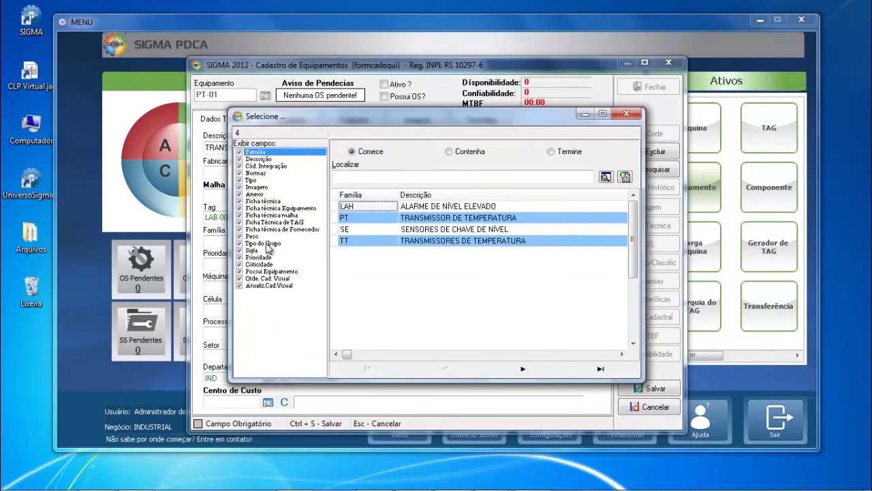
double_click(369, 217)
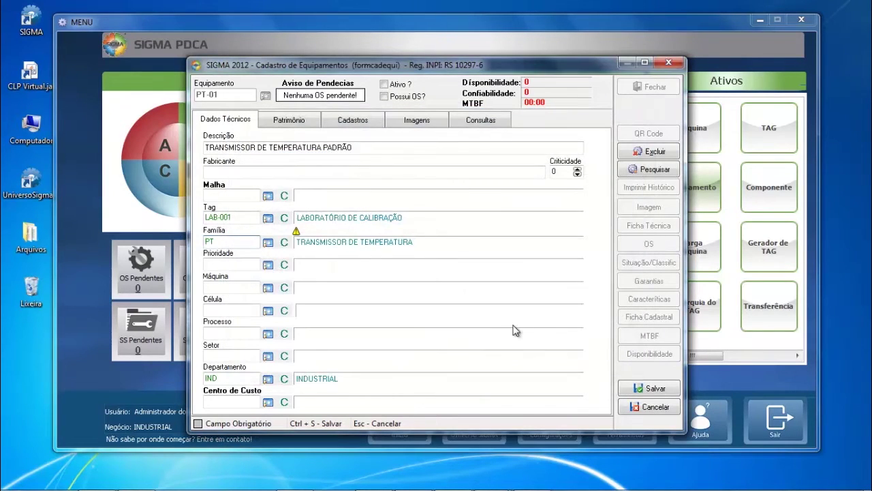
Save equipment PT-01, accepting to load the parts of its family
left_click(648, 389)
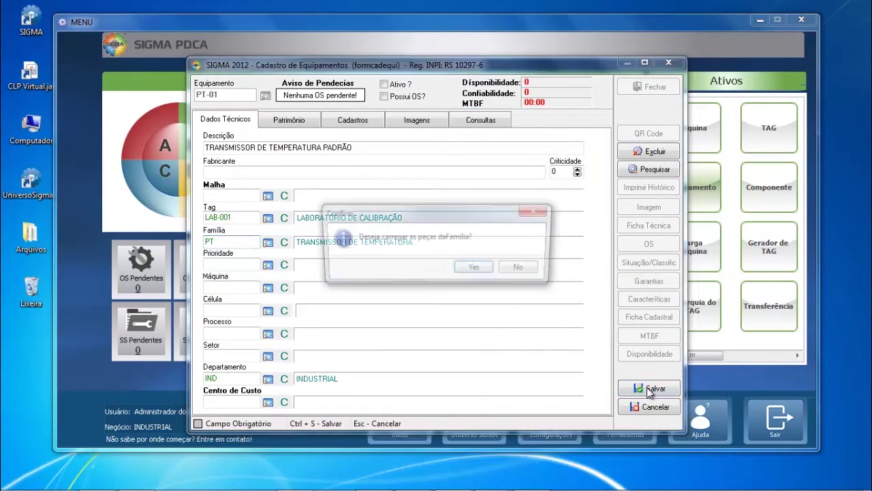
left_click(475, 268)
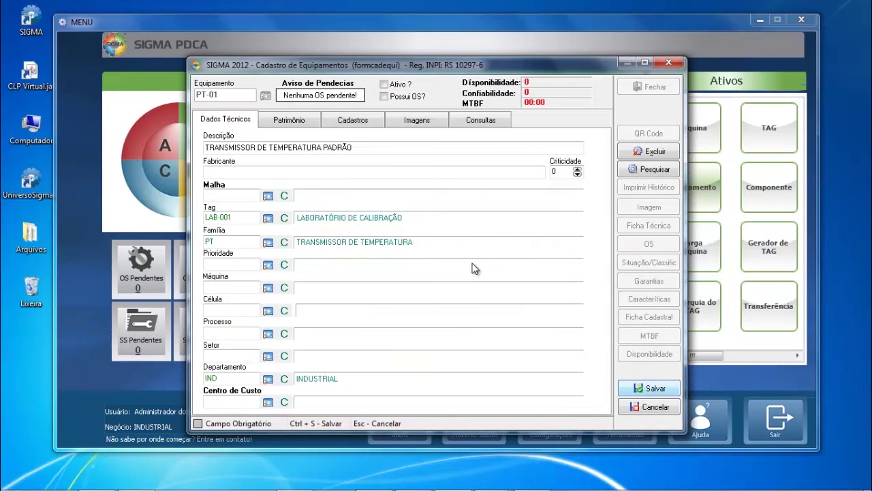
left_click(646, 389)
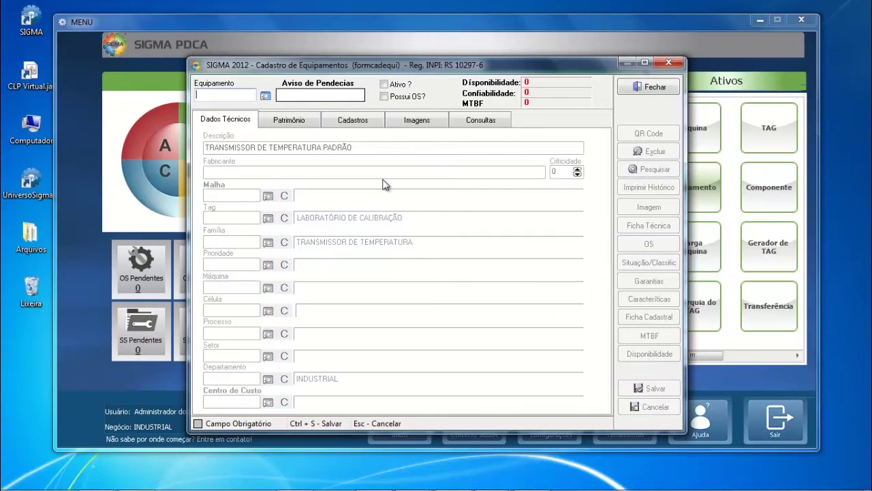
Register equipment PT-02 with the description TRANSMISSOR DE TEMPERATURA
type("PT-02")
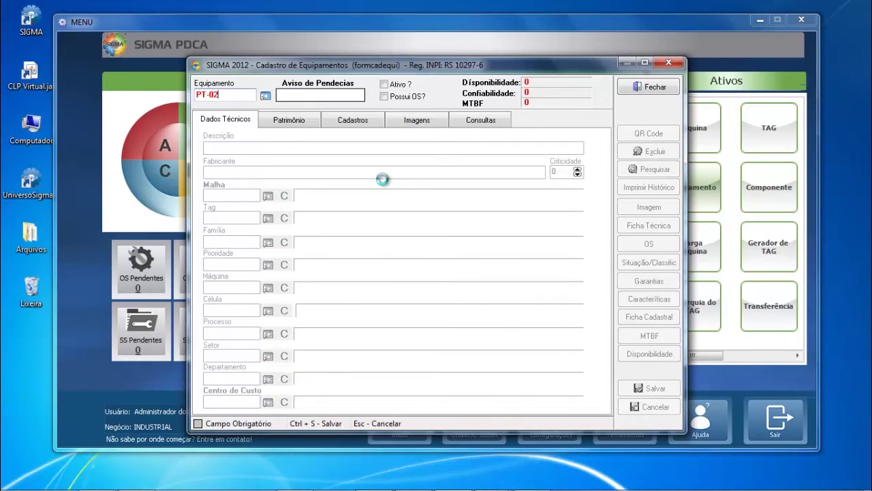
key("Return")
type("T")
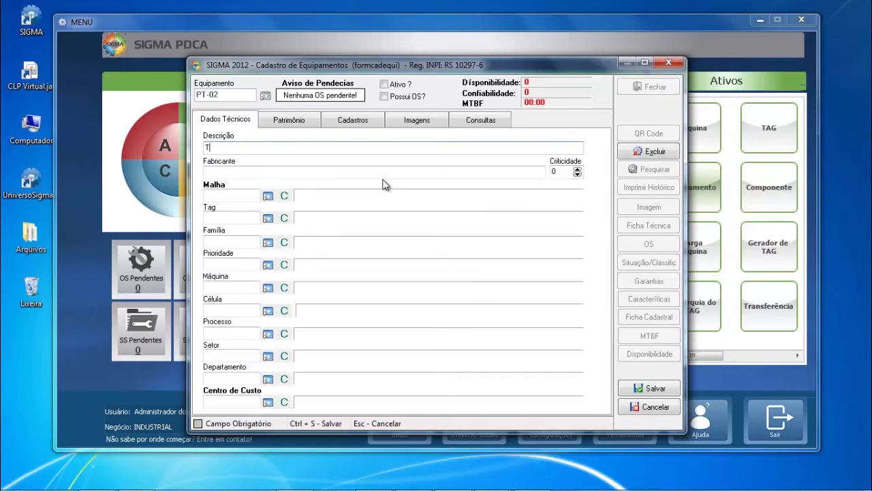
type("RANSMISSOR DE TEMPE")
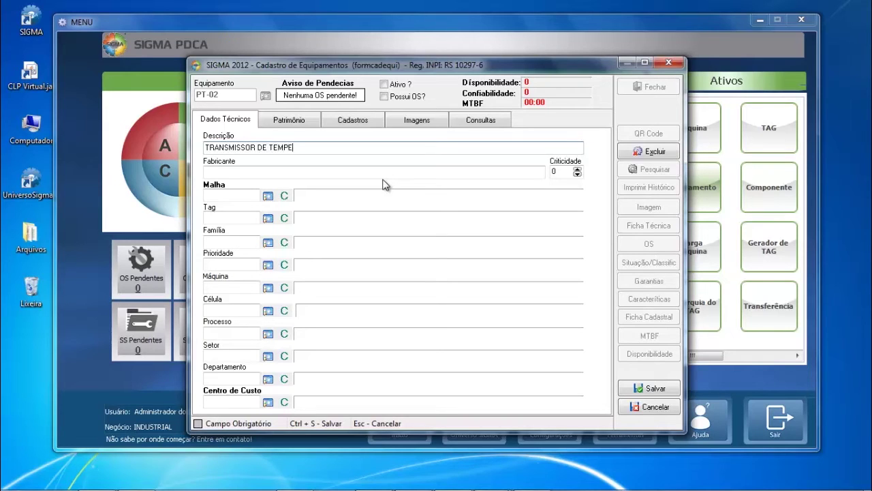
type("RATURA")
Assign tag LAB-001 and family PT to equipment PT-02
left_click(268, 219)
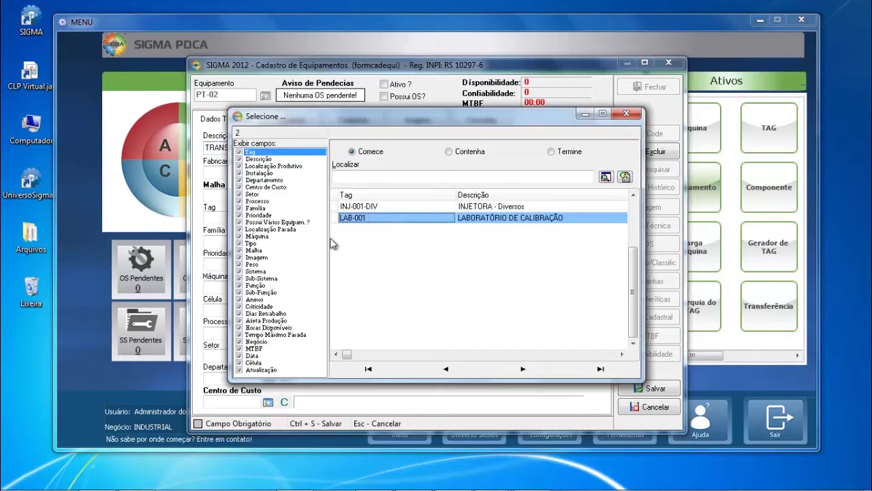
double_click(490, 219)
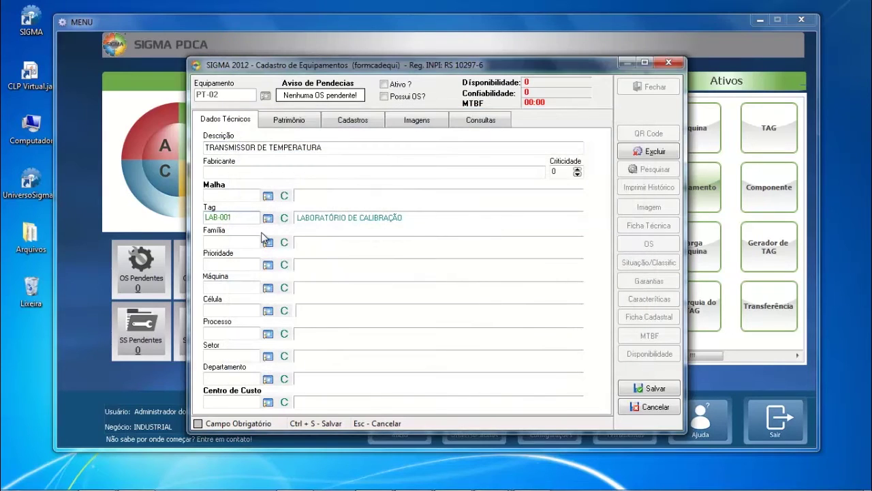
left_click(266, 243)
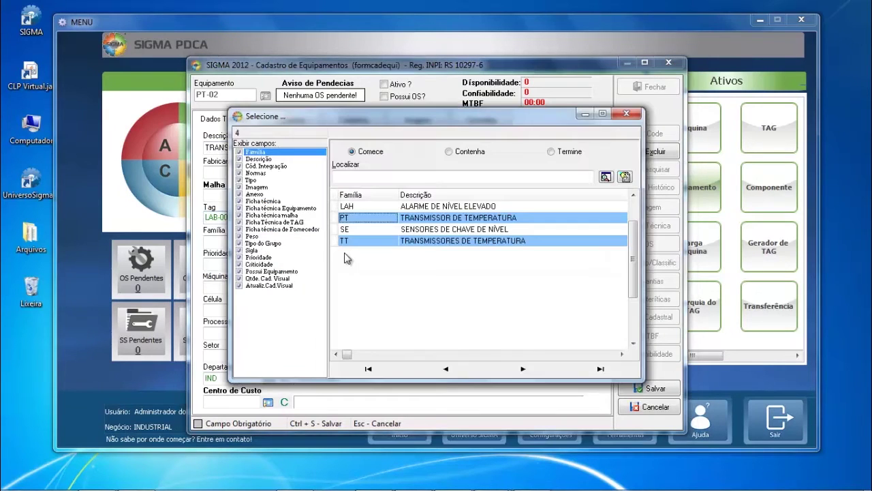
double_click(430, 214)
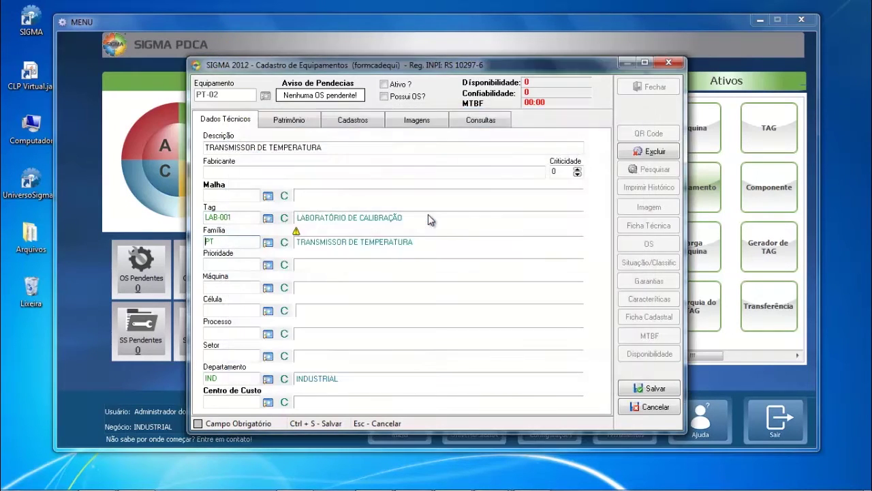
Save equipment PT-02 with its family's parts loaded and close the equipment registration form
left_click(641, 387)
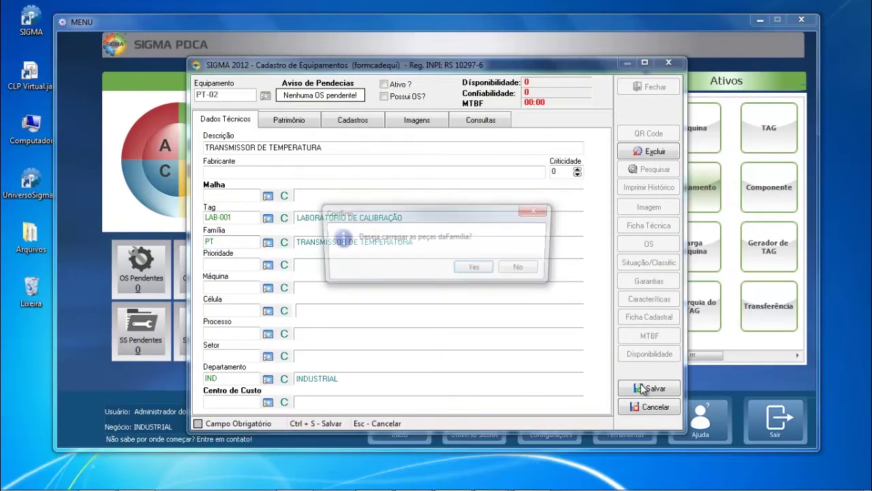
left_click(478, 269)
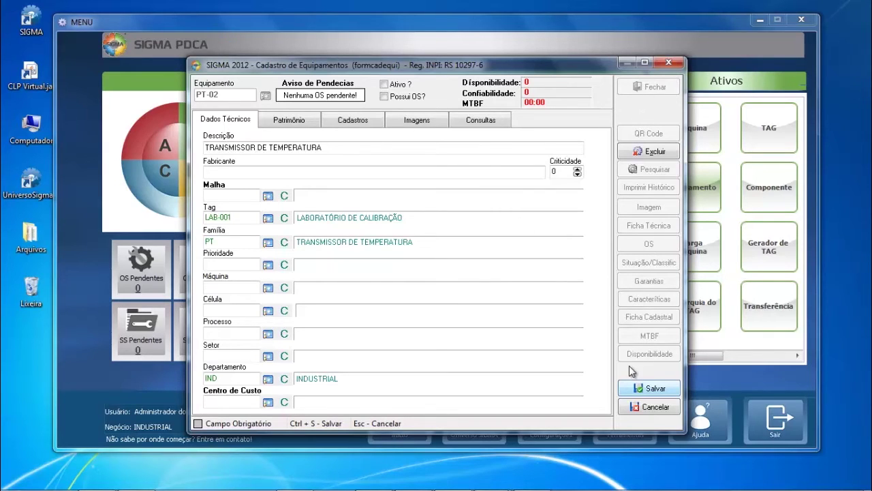
left_click(639, 389)
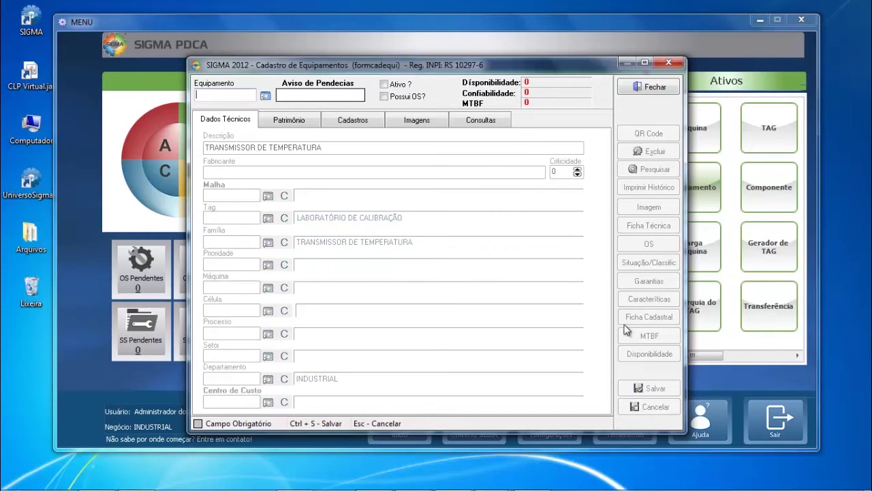
left_click(651, 87)
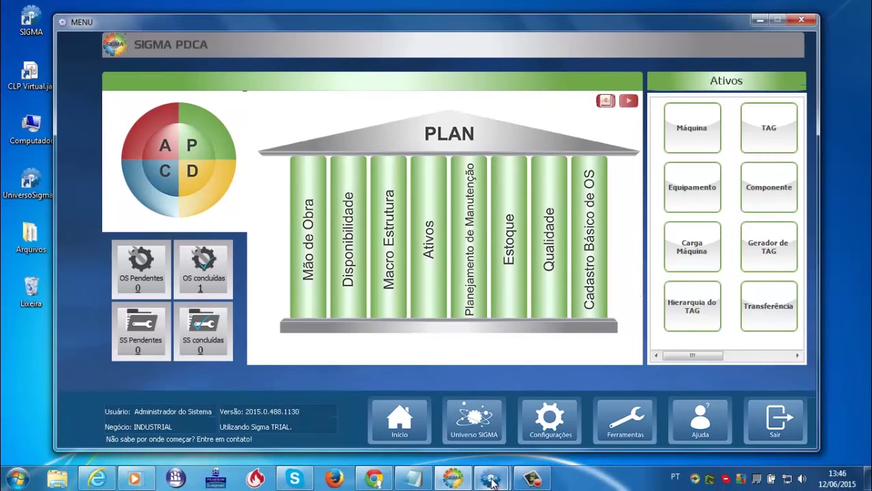
Switch to the SIGMA Calibração module and open the Ficha de Calibração for family PT, TRANSMISSOR DE TEMPERATURA
mouse_move(491, 481)
left_click(537, 422)
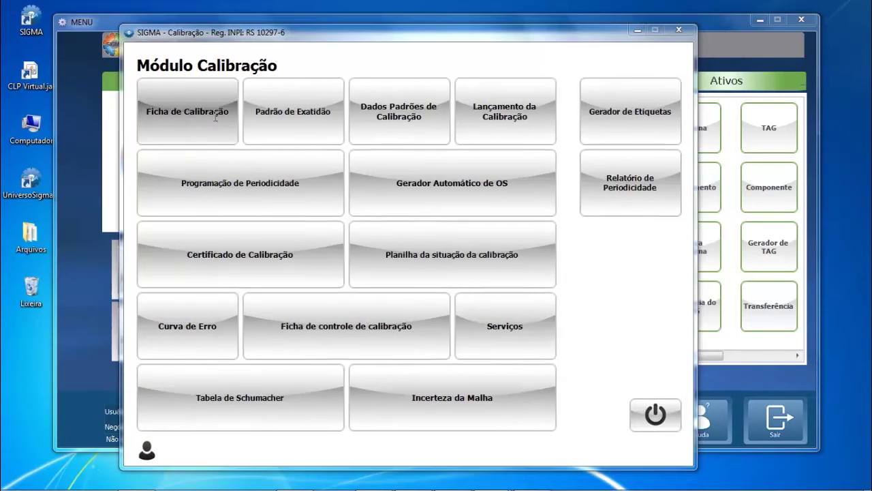
left_click(215, 116)
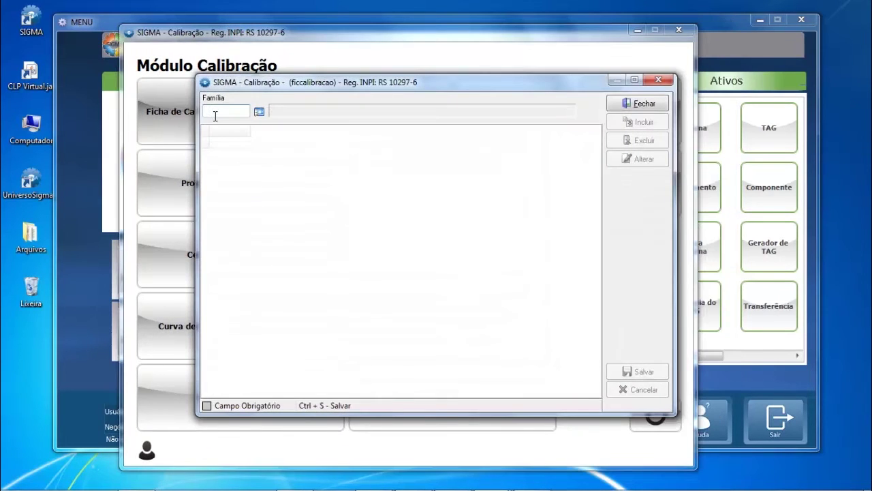
left_click(258, 113)
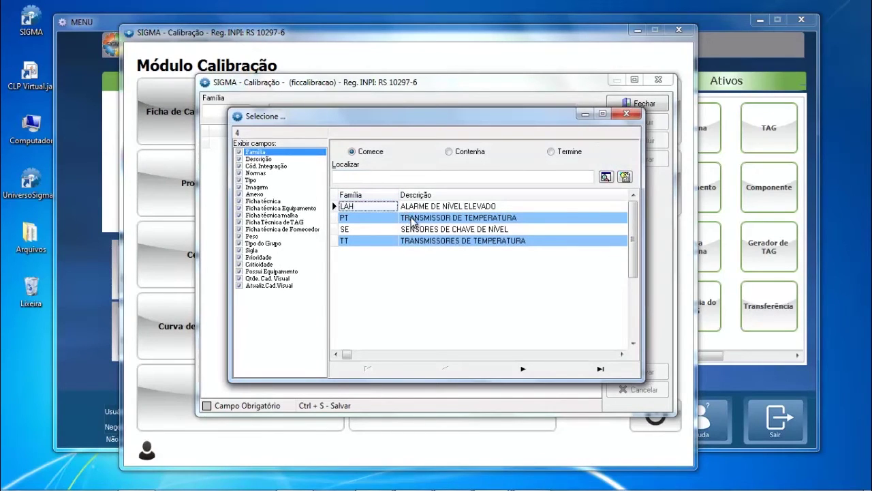
left_click(412, 220)
double_click(412, 219)
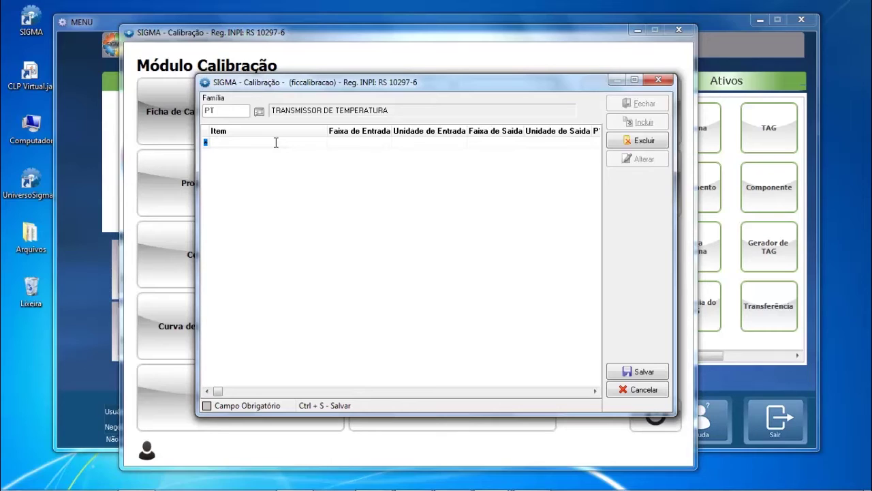
Name the new calibration sheet item GRAU-01
type("grau")
key("BackSpace")
key("BackSpace")
key("BackSpace")
key("BackSpace")
type("GRAU-01")
Set item GRAU-01's input range to 20-100 in Celsius and its output range to 2-10 in mA
left_click(338, 145)
type("20")
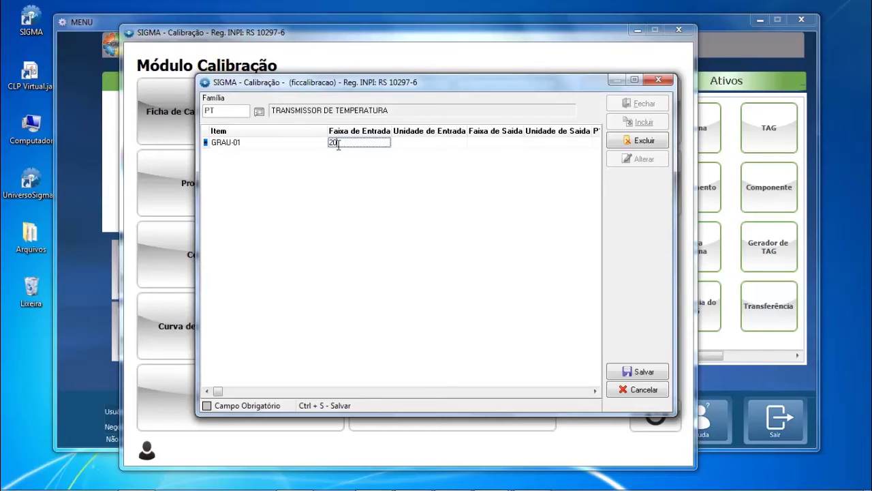
type("-100")
left_click(417, 146)
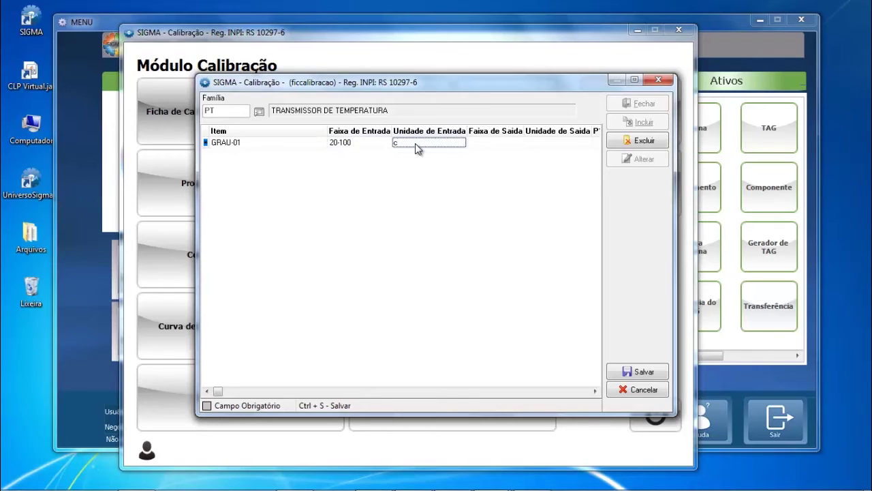
type("Celsius")
key("Tab")
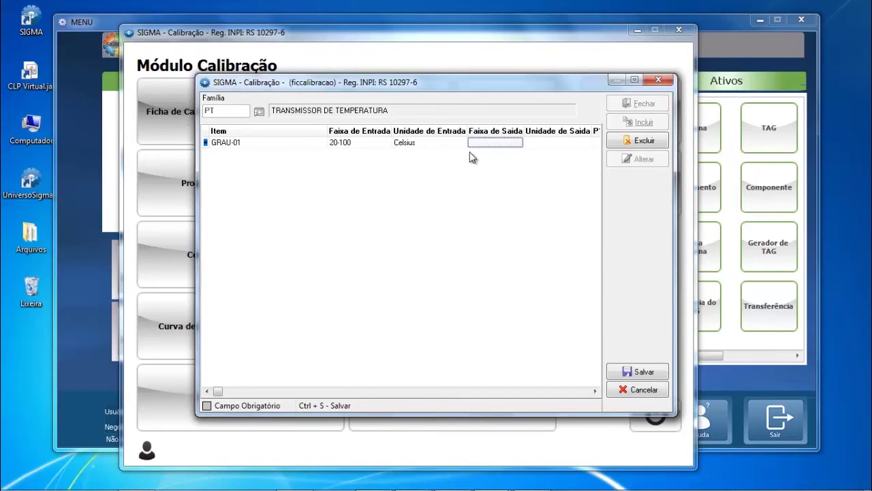
type("2-10")
left_click(552, 146)
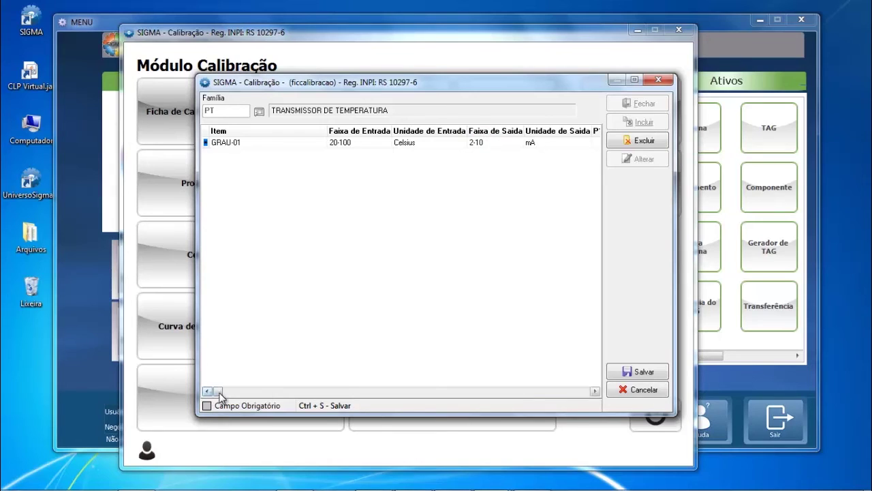
Set calibration point P1 of item GRAU-01 to 2
left_click_drag(219, 397, 251, 397)
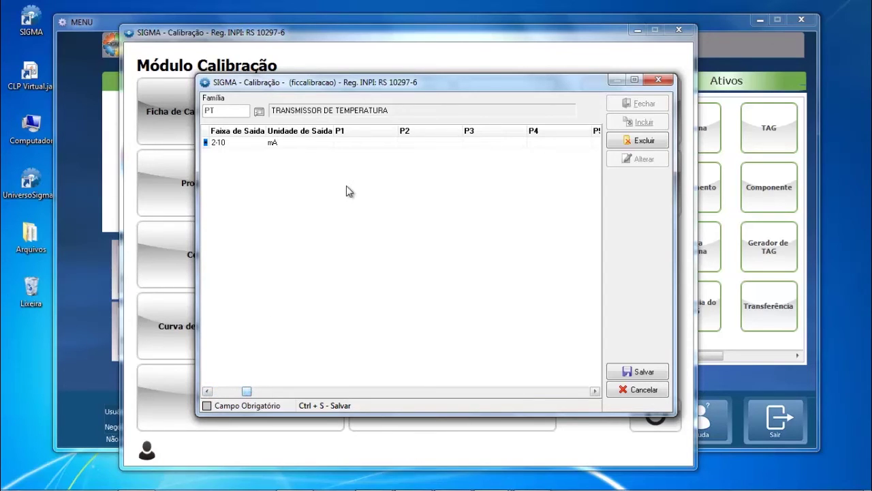
left_click(353, 143)
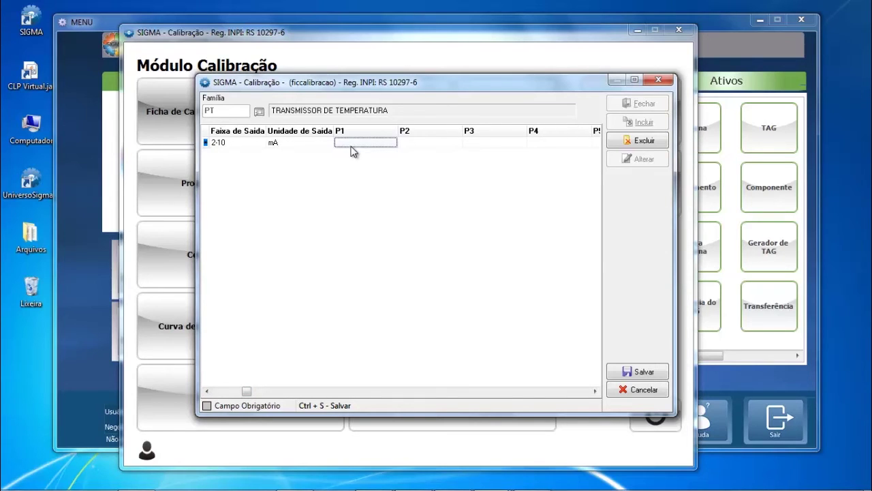
Examine the calibration point columns available beyond P1 in the sheet
left_click(595, 391)
left_click(595, 391)
left_click(594, 391)
left_click(594, 392)
left_click(594, 391)
left_click(594, 391)
left_click(594, 391)
left_click(594, 392)
left_click(595, 391)
left_click(595, 391)
left_click(207, 391)
left_click(207, 392)
left_click(207, 391)
left_click(208, 391)
left_click(207, 391)
left_click(207, 392)
left_click(207, 392)
left_click(207, 392)
left_click(207, 391)
left_click(207, 391)
Set calibration point P10 of item GRAU-01 to 10
left_click(550, 143)
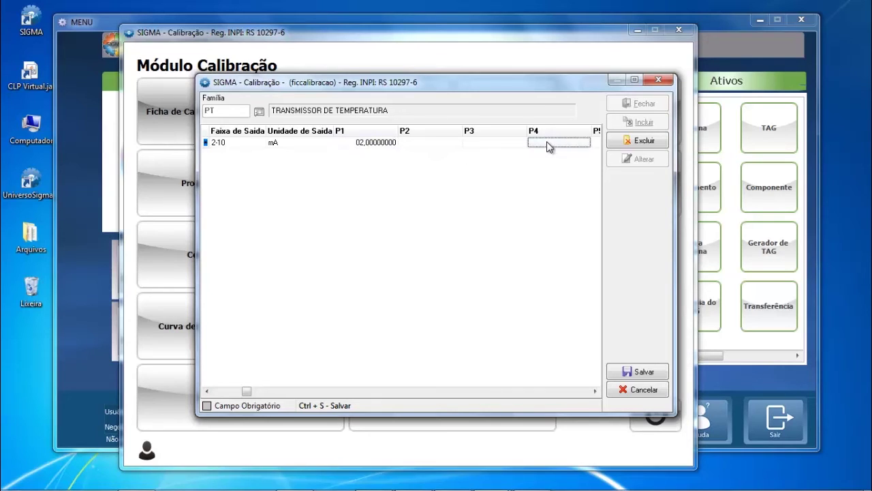
key("Tab")
key("Tab")
key("Tab")
key("Tab")
key("Tab")
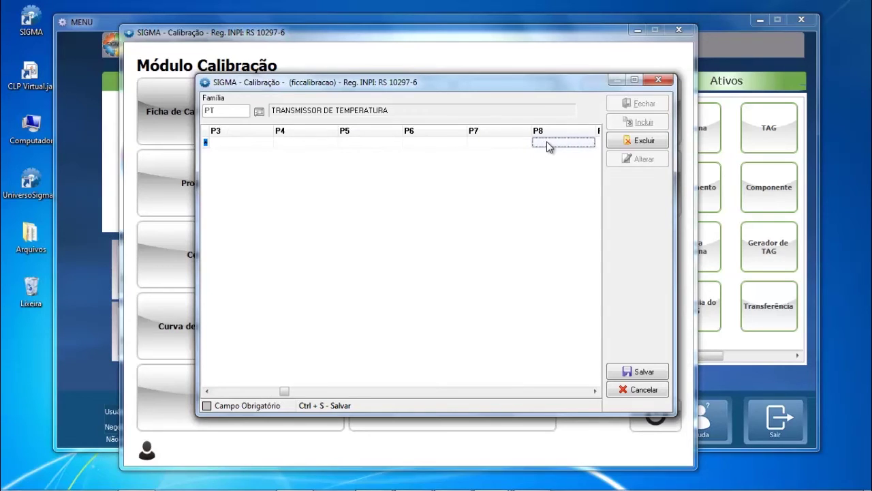
key("Tab")
type("1")
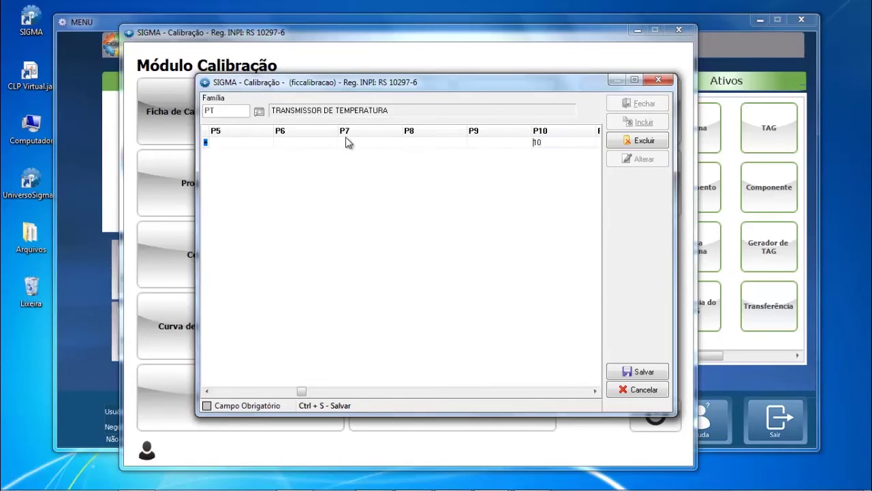
Clear calibration point P10 of item GRAU-01 and set point P5 to 10
left_click(240, 141)
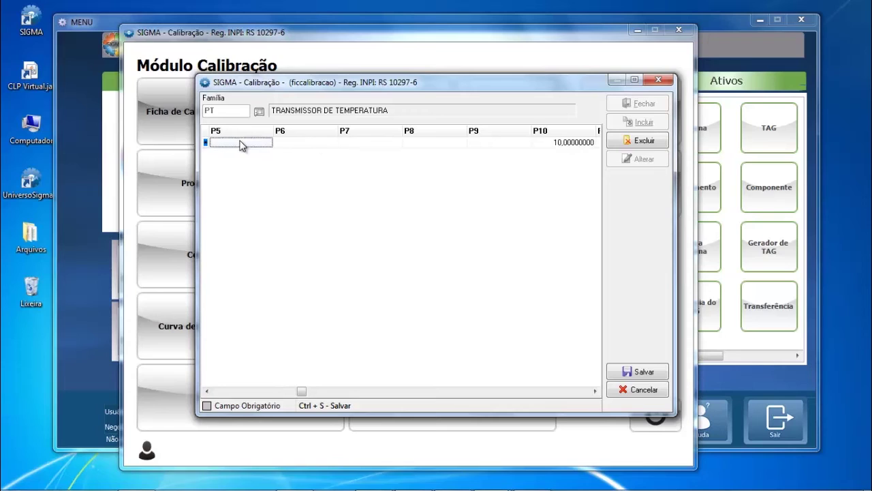
left_click(572, 144)
key("Delete")
left_click(250, 147)
type("10")
Set calibration points P2, P3 and P4 of item GRAU-01 to 4, 6 and 8
left_click(208, 392)
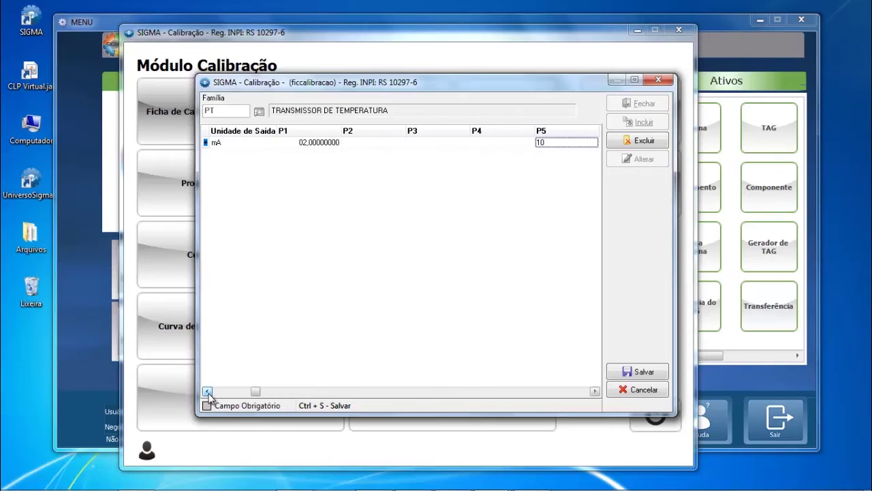
left_click(368, 144)
type("4")
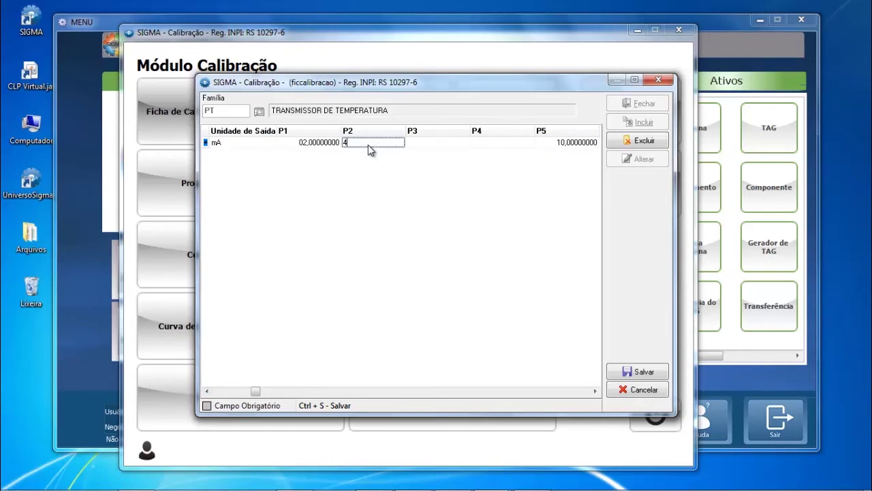
left_click(451, 146)
type("6")
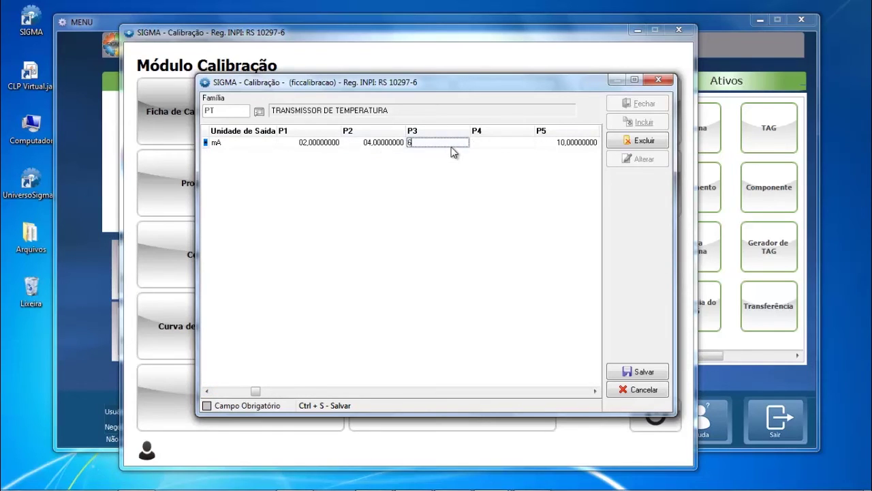
left_click(503, 146)
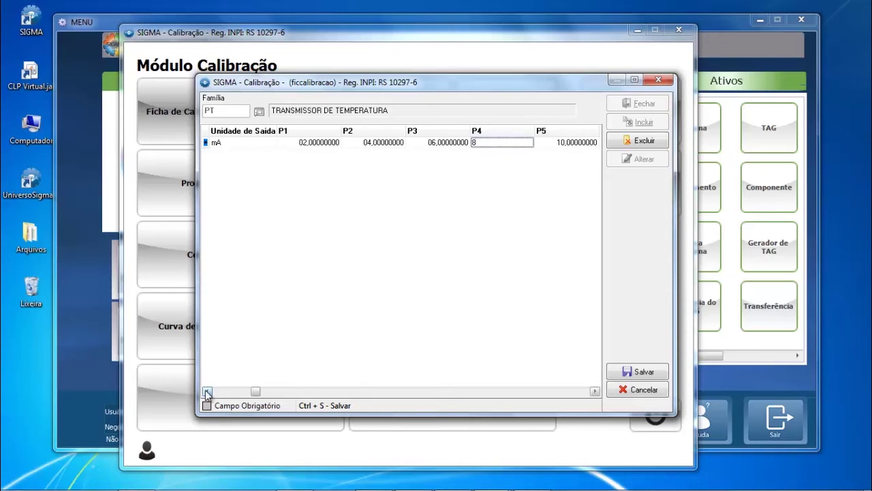
Set input points I1 and I2 of item GRAU-01 to 20 and 40
left_click(208, 392)
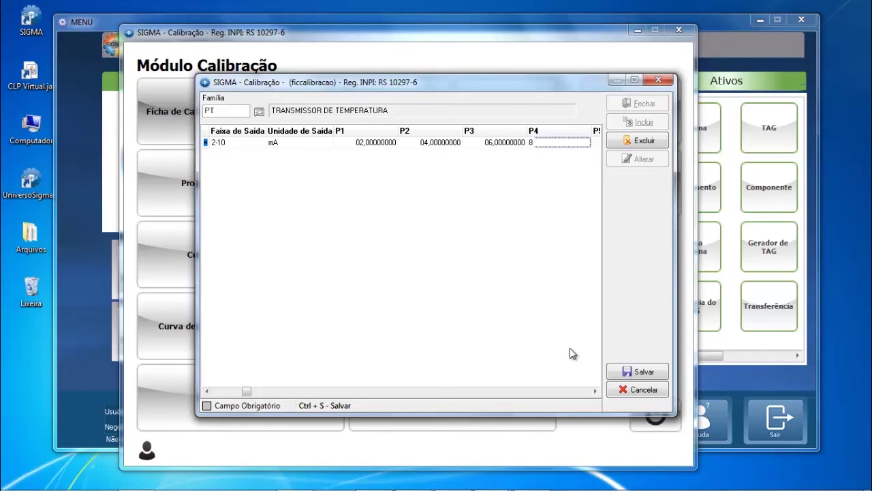
left_click(207, 392)
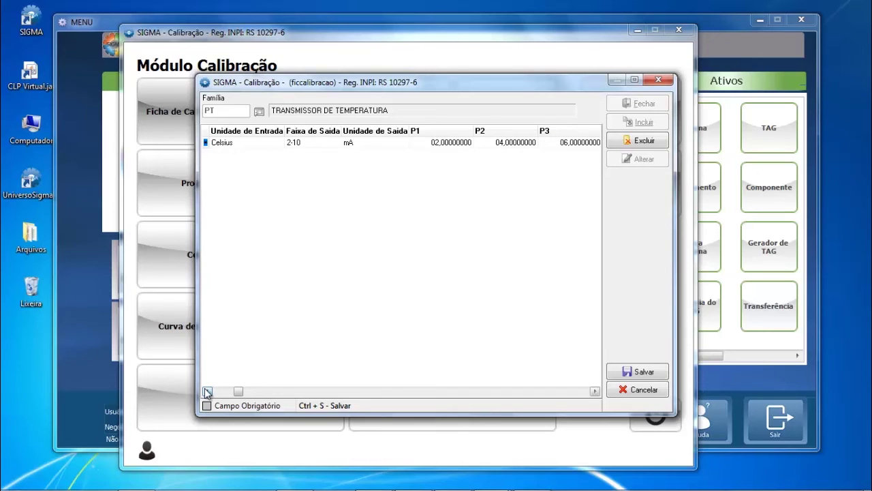
left_click(207, 392)
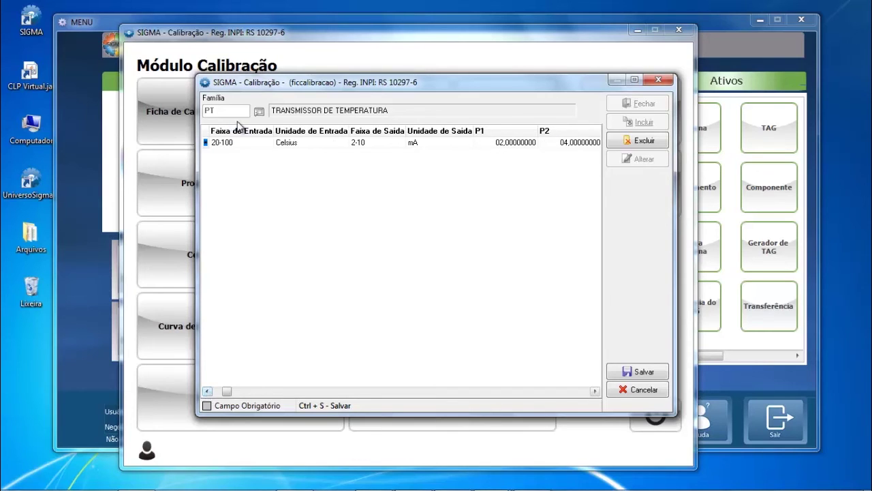
left_click(594, 391)
left_click(594, 391)
left_click(594, 392)
left_click(594, 391)
left_click(594, 391)
left_click(594, 391)
left_click(595, 391)
left_click(594, 391)
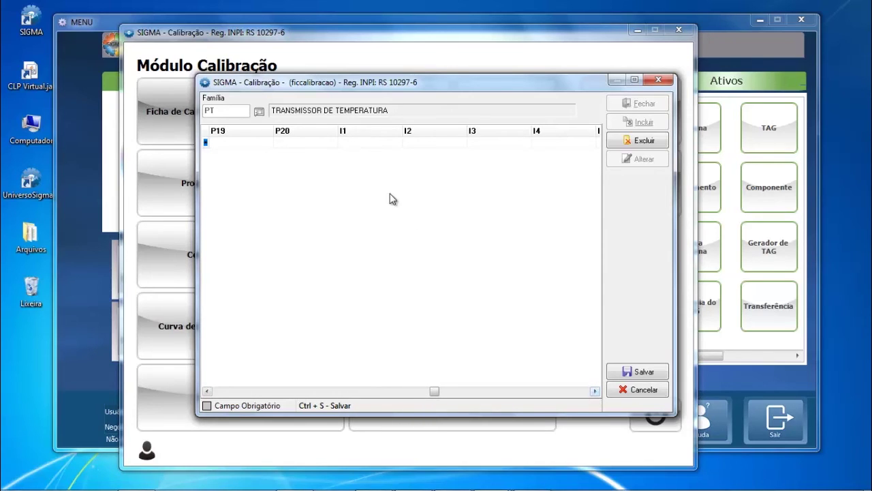
left_click(360, 143)
type("20")
key("BackSpace")
key("BackSpace")
type("20")
left_click(414, 145)
type("40")
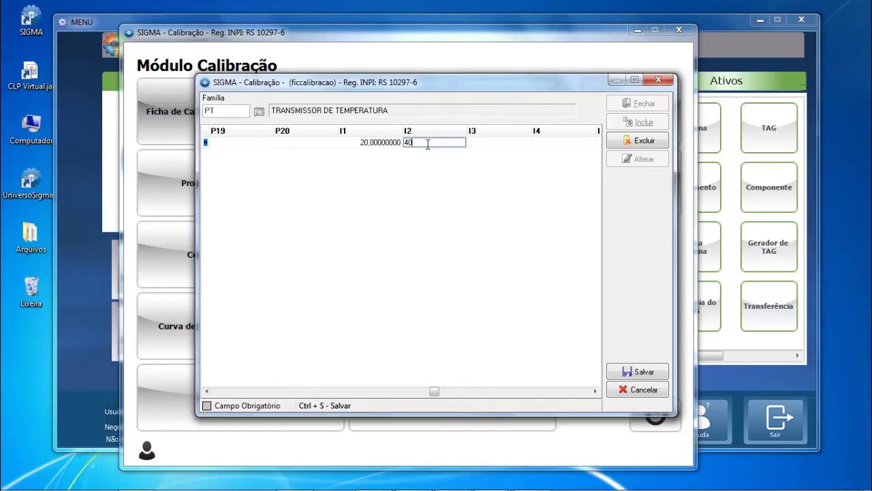
Set input points I3, I4 and I5 of item GRAU-01 to 60, 80 and 100
left_click(487, 144)
type("60")
left_click(556, 143)
type("80")
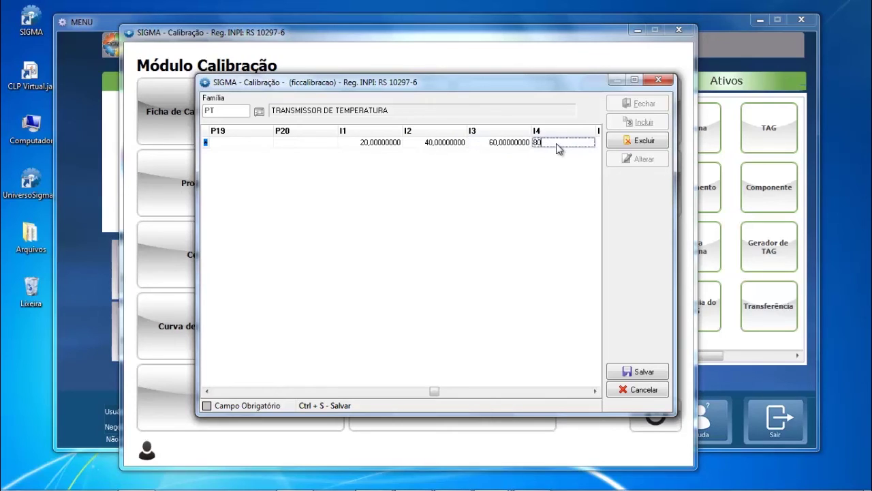
key("Tab")
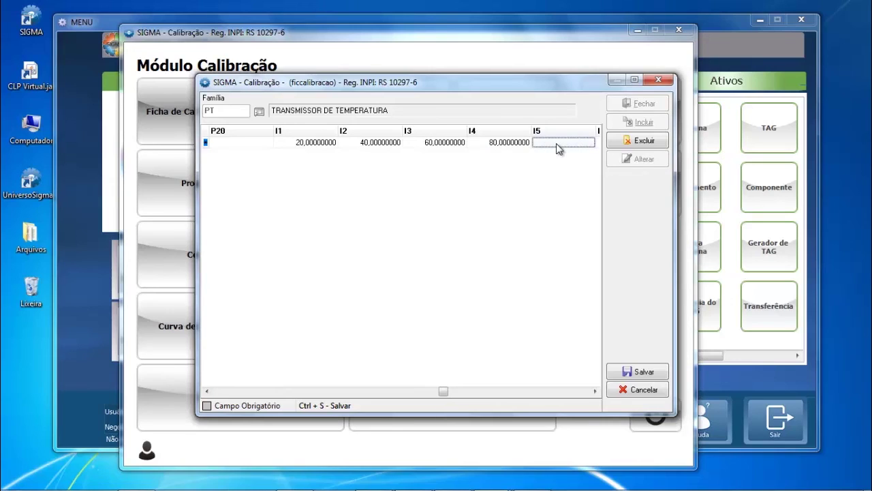
type("100")
key("Tab")
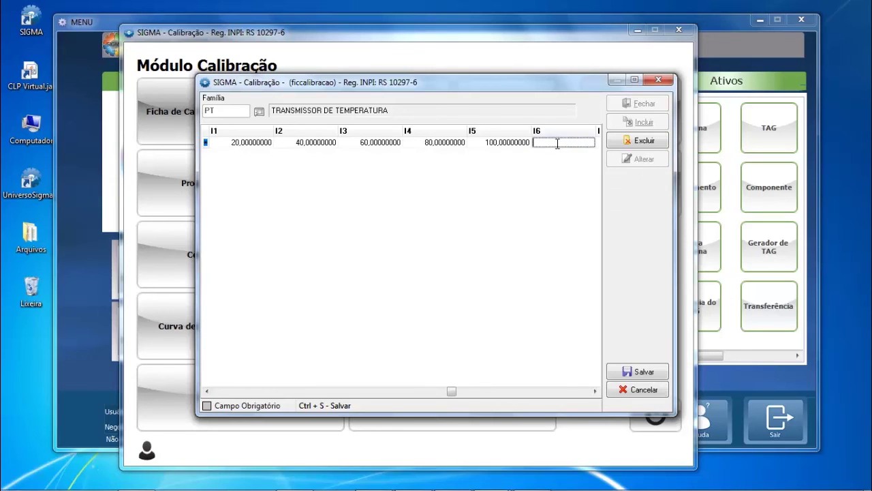
Add a second item row below the first in the PT family sheet and name it GRAU-01
left_click(207, 391)
left_click(207, 391)
left_click(207, 392)
left_click(207, 391)
left_click(208, 392)
left_click(207, 392)
left_click(207, 391)
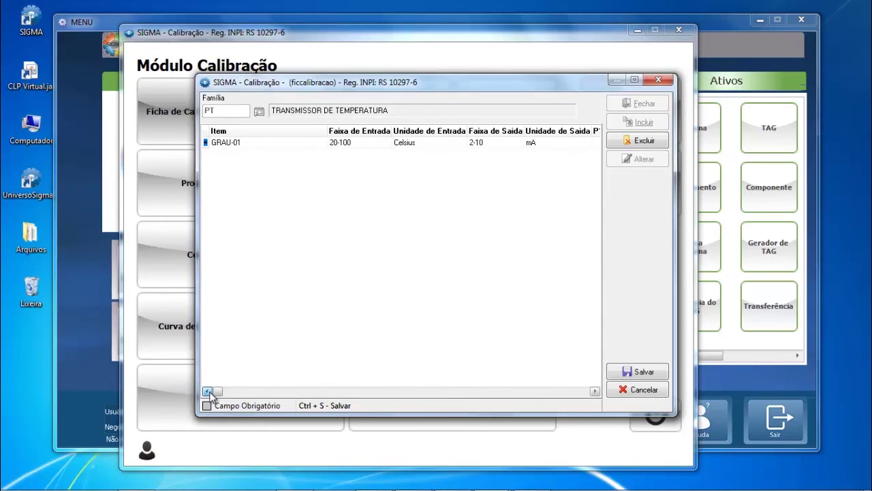
left_click(250, 145)
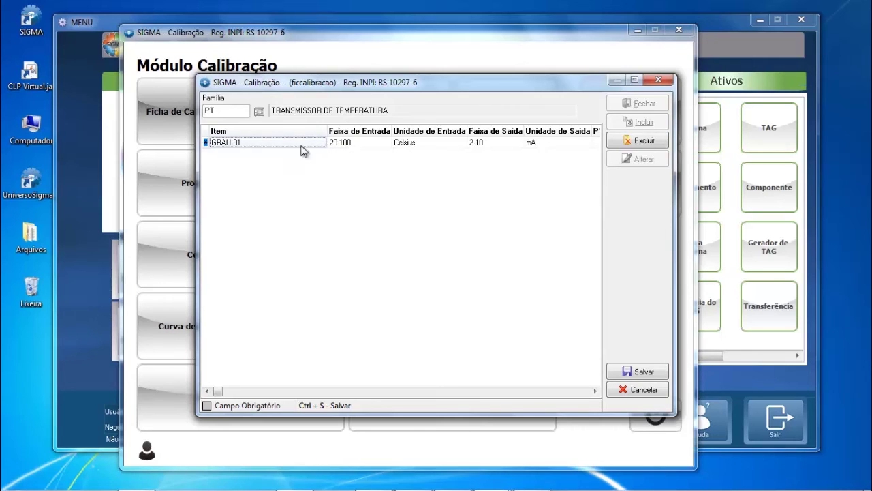
left_click(252, 143)
key("Down")
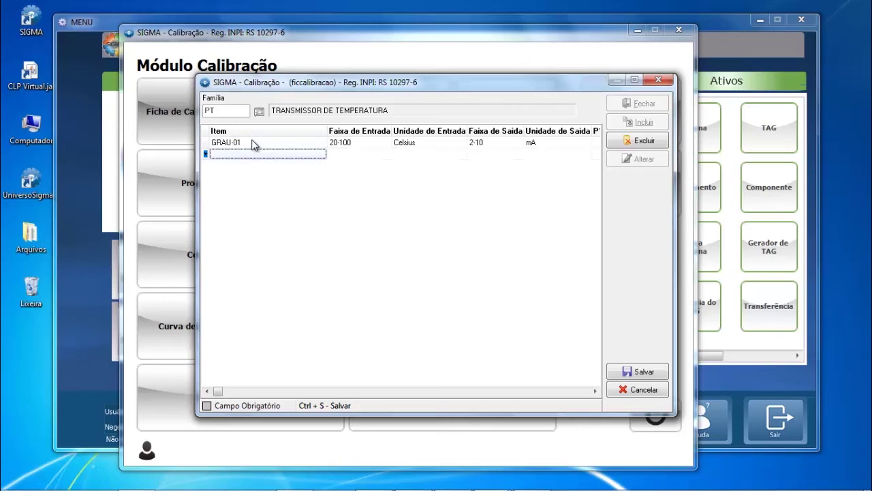
type("grau")
key("BackSpace")
key("BackSpace")
key("BackSpace")
key("BackSpace")
type("GRAU")
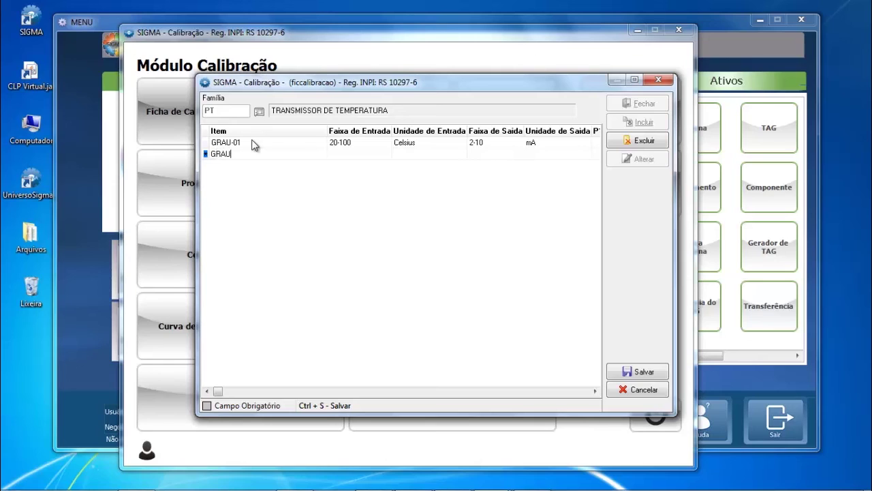
type("-01")
Set the second item's input range to 0-350 and its input unit to Celsius
left_click(332, 155)
type("0-350")
left_click(406, 157)
type("celsu")
key("Return")
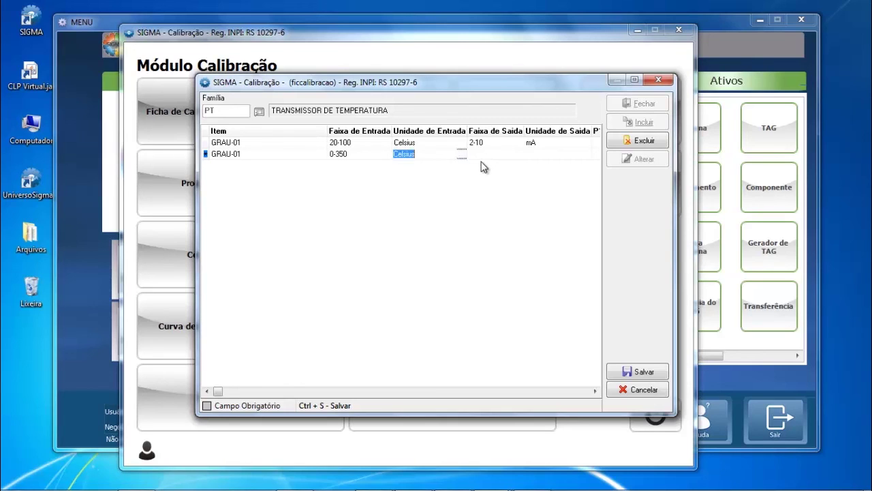
Set the second item's output range to 0-35 and its output unit to mA
left_click(482, 156)
left_click(334, 155)
left_click(476, 156)
type("0-35")
left_click(550, 156)
type("mA")
key("Tab")
Rename the second item in the calibration sheet as GRAU-02
left_click(442, 155)
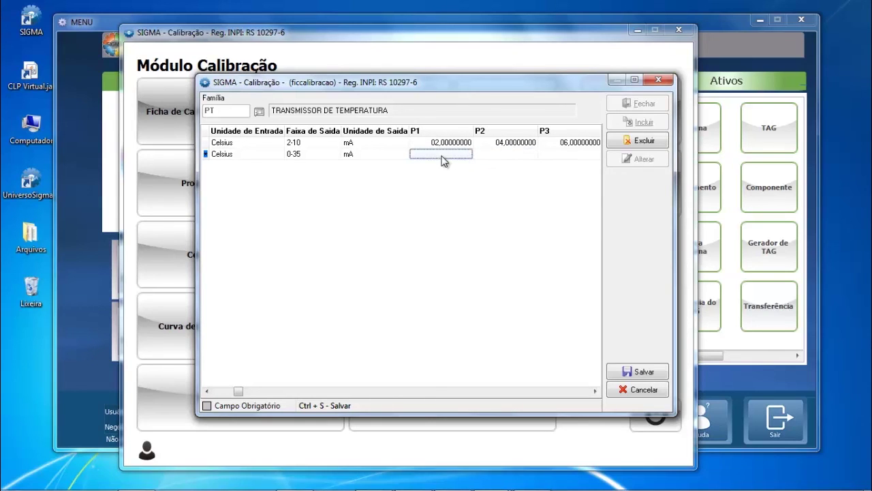
left_click_drag(238, 391, 212, 392)
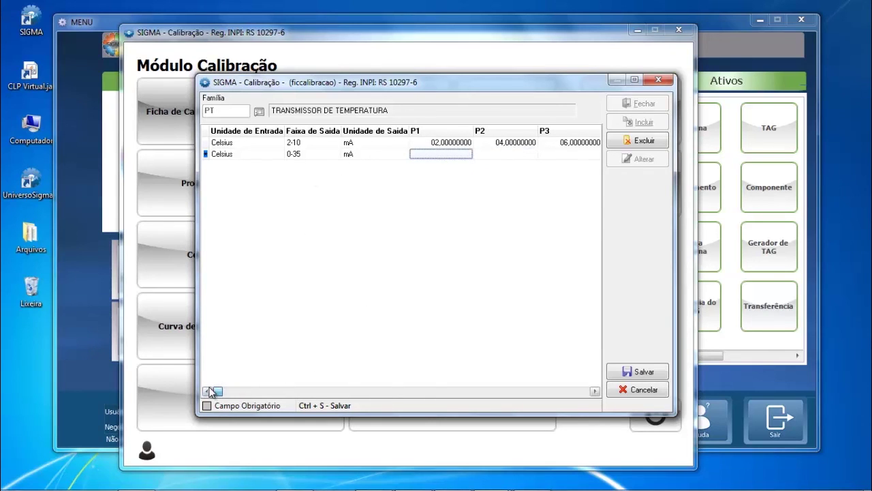
left_click(240, 160)
left_click(241, 157)
double_click(243, 155)
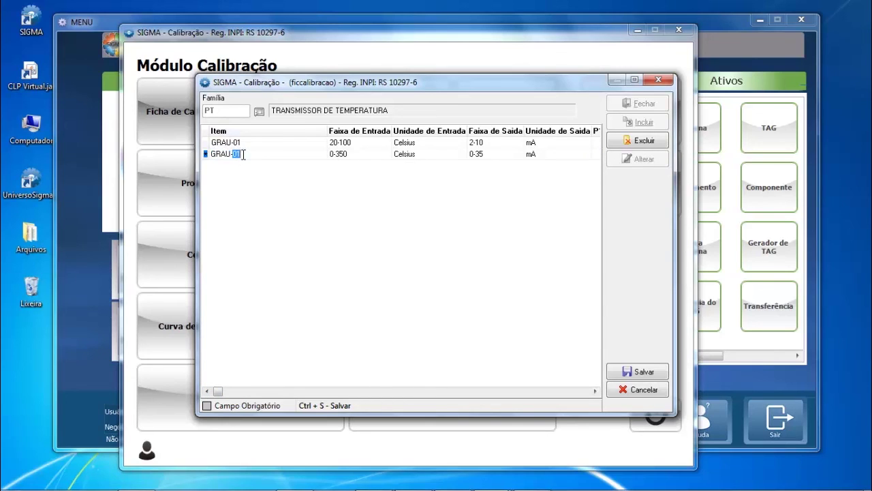
type("02")
Save the calibration sheet of the PT family
left_click_drag(416, 84, 479, 99)
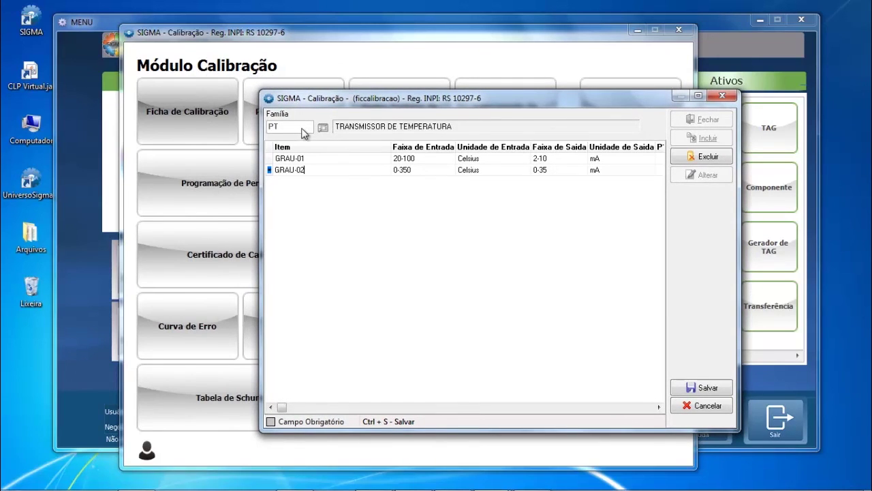
left_click_drag(398, 100, 318, 93)
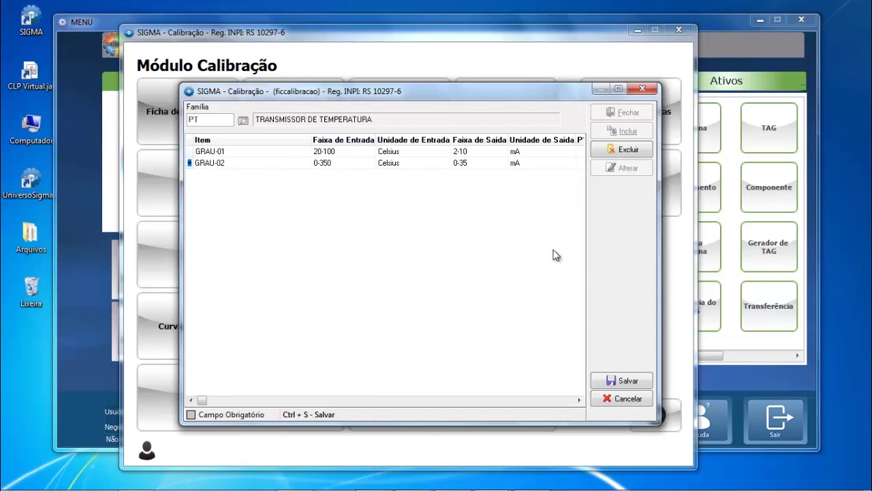
left_click(621, 381)
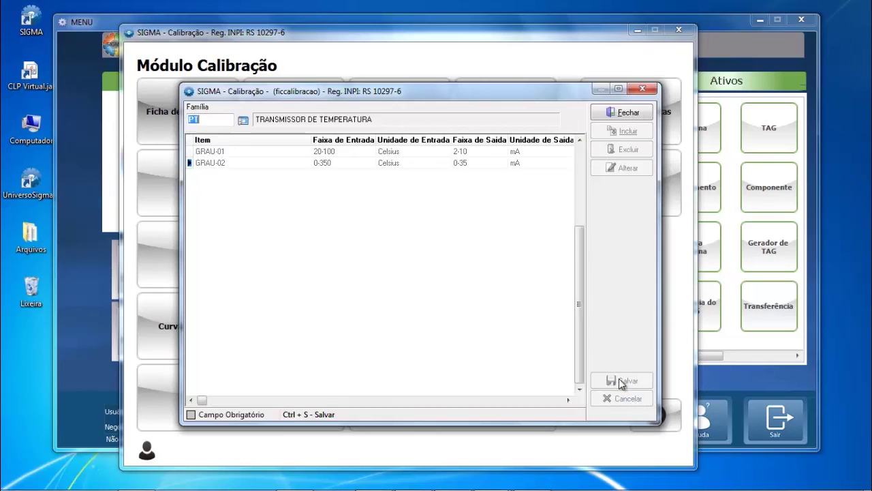